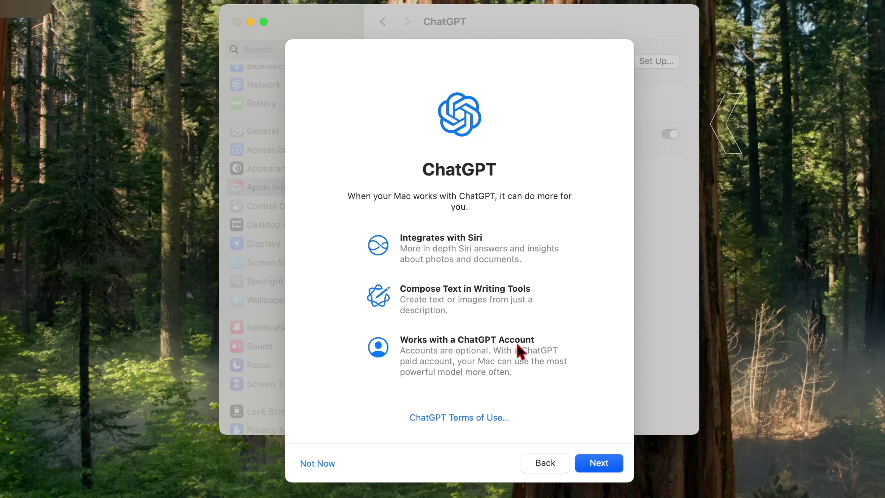
# - Continue the ChatGPT setup dialog past its introduction to the Privacy and ChatGPT page
pyautogui.press('Return')
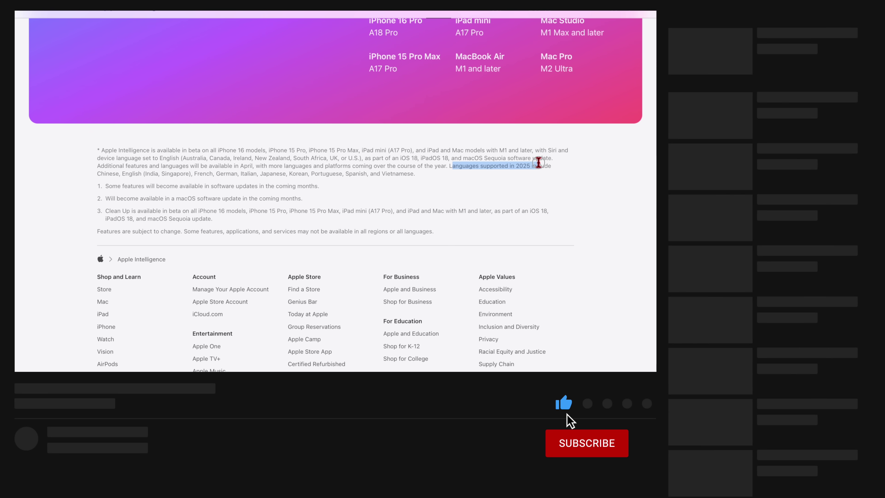
# - Highlight the 'Languages supported in 2025' footnote sentence below the compatible-devices list
pyautogui.moveTo(477, 171); pyautogui.dragTo(233, 175)
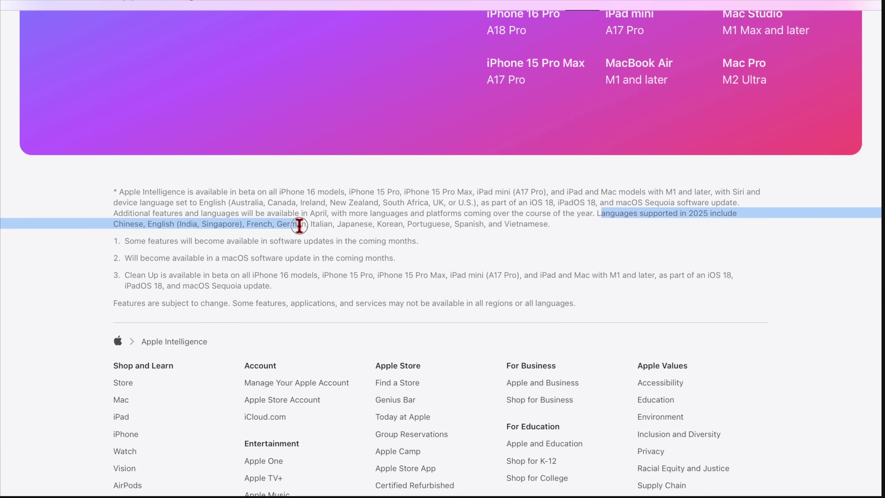
pyautogui.moveTo(299, 225); pyautogui.dragTo(346, 225)
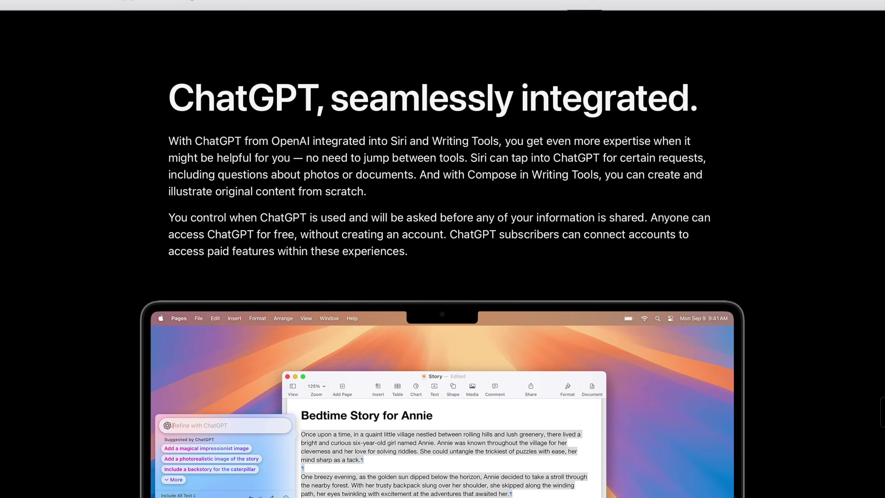
pyautogui.scroll(-15, 442, 249)
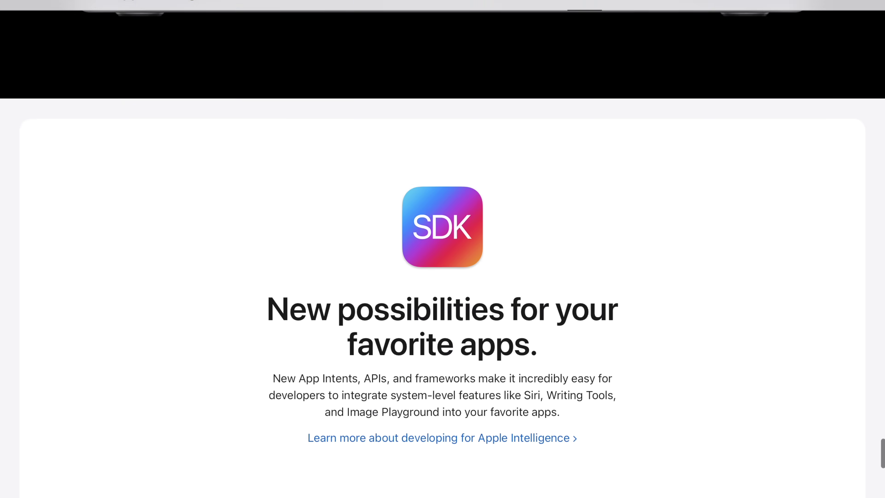
pyautogui.scroll(-10, 442, 248)
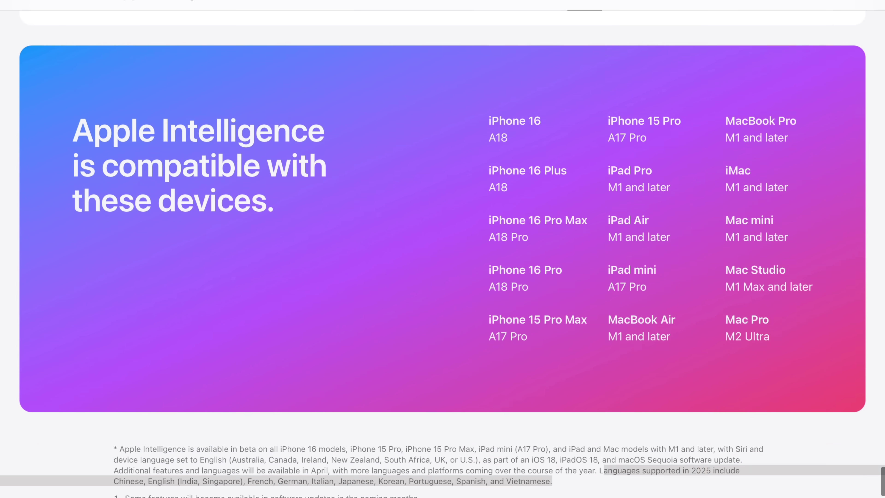
pyautogui.scroll(-2, 443, 249)
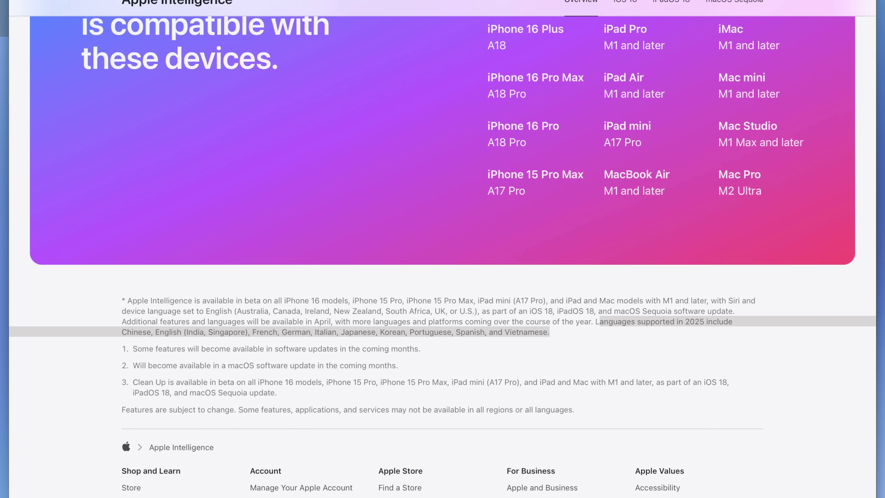
pyautogui.scroll(1, 442, 261)
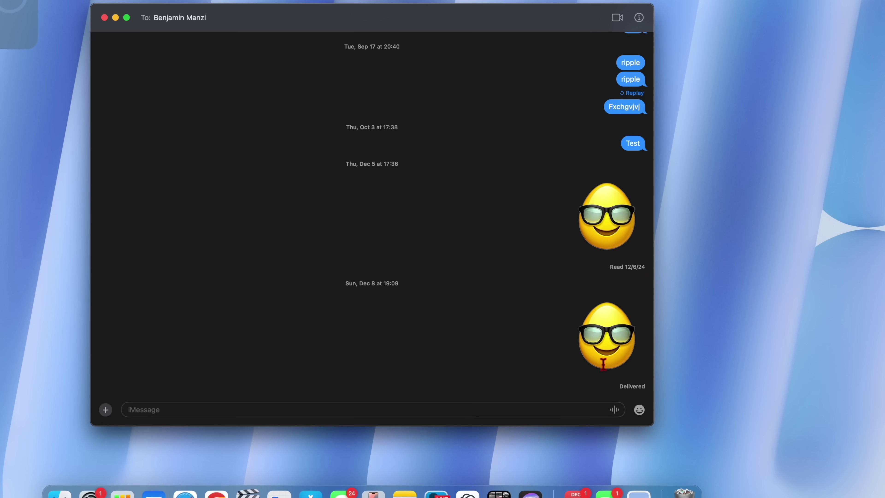
pyautogui.click(640, 411)
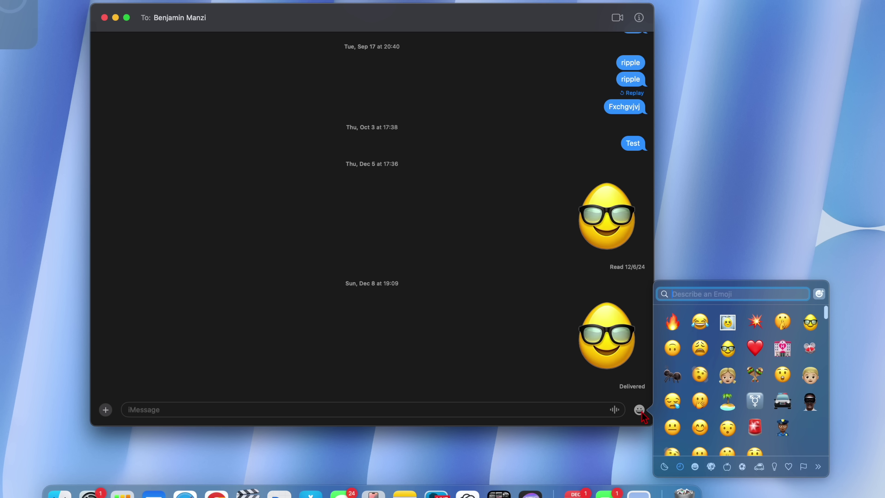
pyautogui.scroll(-15, 731, 400)
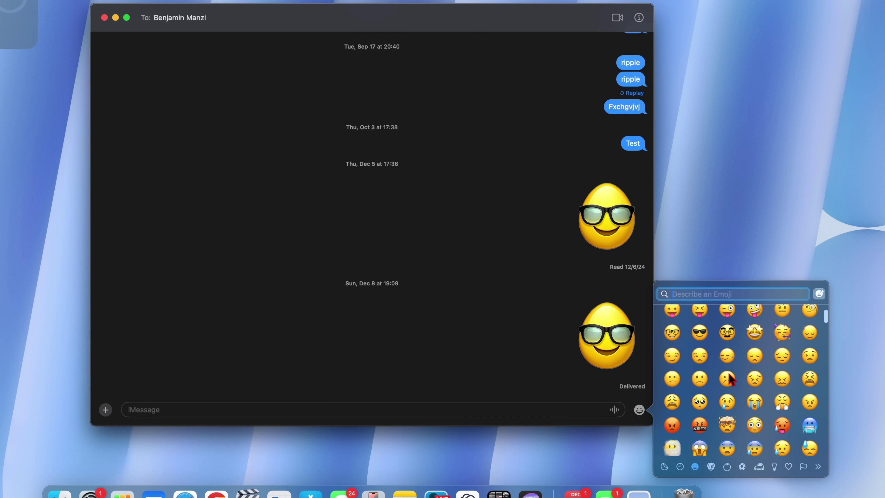
pyautogui.scroll(5, 729, 374)
pyautogui.scroll(-15, 729, 376)
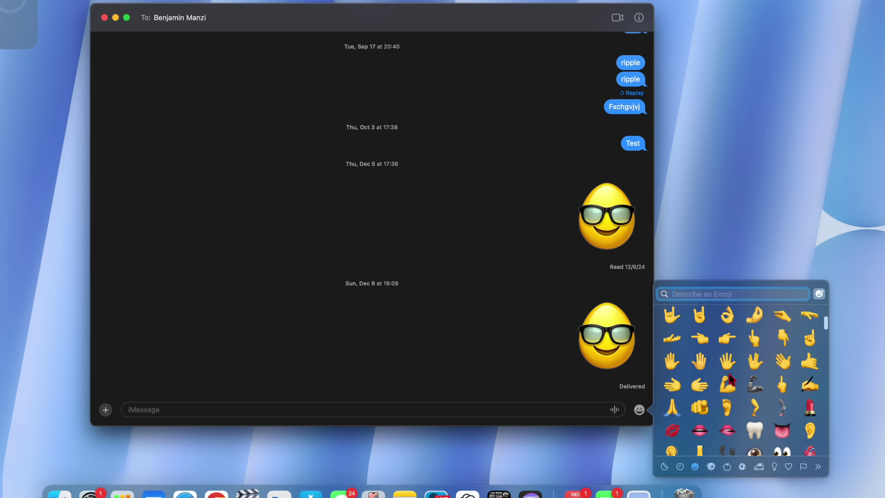
pyautogui.scroll(20, 729, 378)
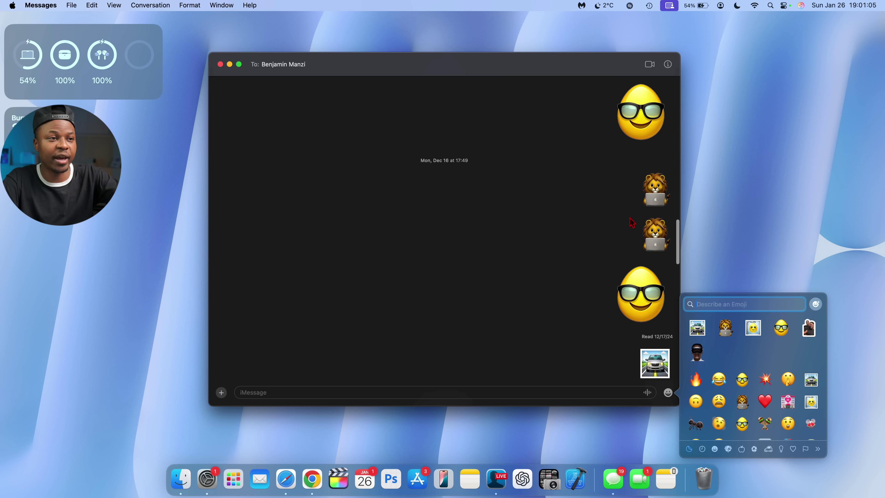
pyautogui.scroll(2, 632, 222)
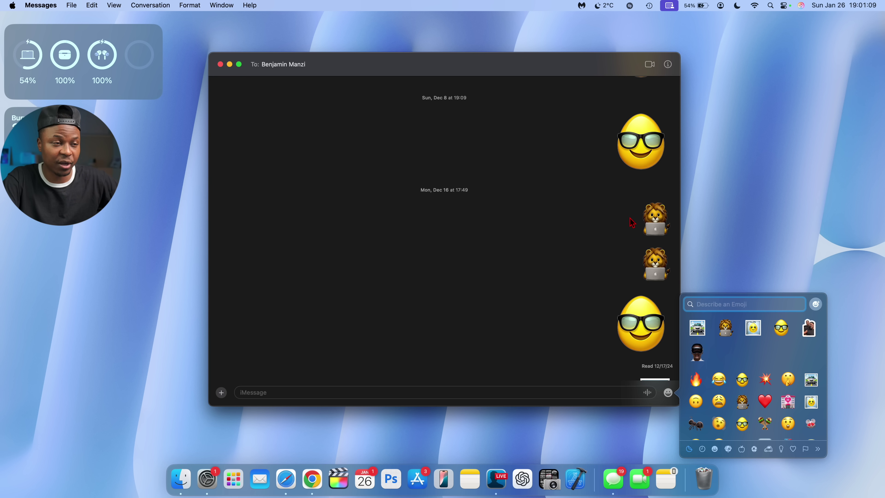
pyautogui.scroll(-1, 644, 237)
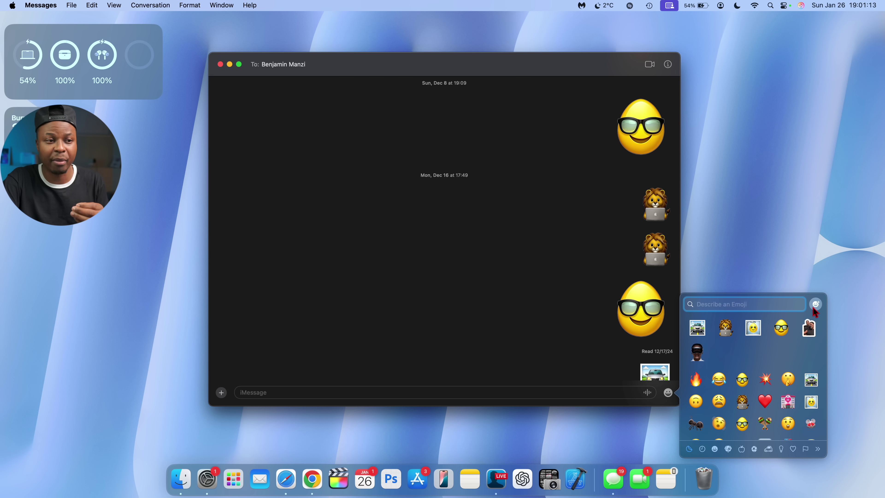
pyautogui.click(597, 346)
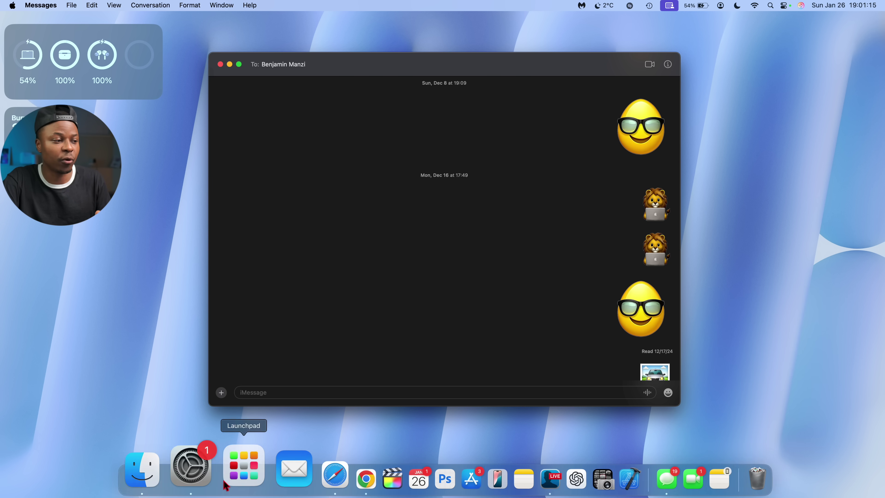
# - Open Launchpad and page through the installed apps grid, including ChatGPT
pyautogui.click(233, 478)
pyautogui.hscroll(3, 669, 281)
pyautogui.hscroll(3, 668, 280)
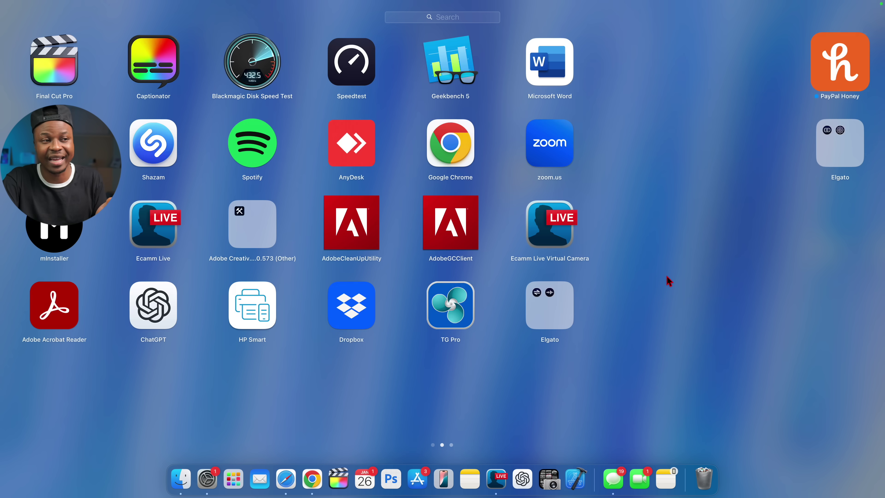
pyautogui.hscroll(-5, 669, 281)
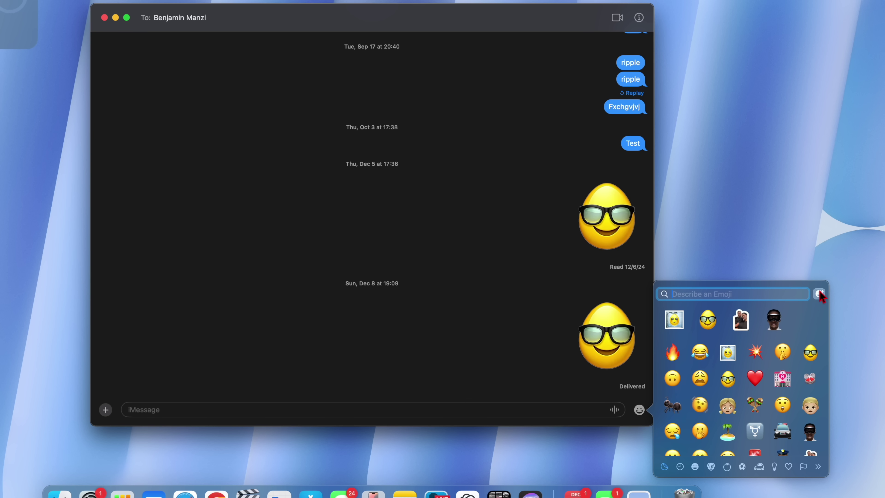
# - Create and send a Genmoji of 'A lion with a laptop'
pyautogui.click(820, 293)
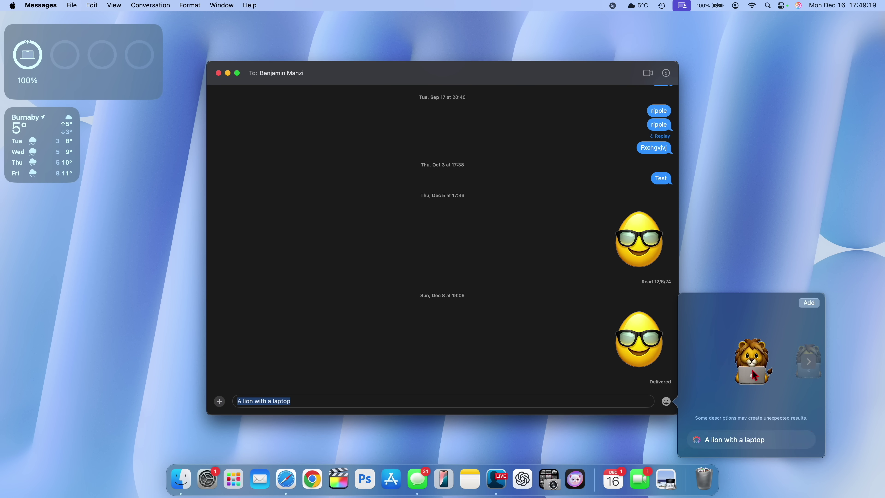
pyautogui.click(752, 372)
pyautogui.press('Return')
# - Send the egg emoji wearing glasses
pyautogui.click(666, 401)
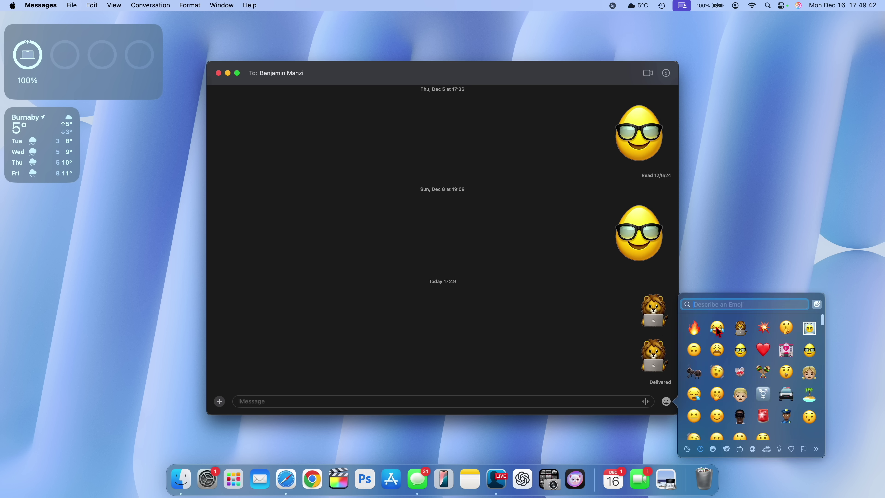
pyautogui.click(738, 349)
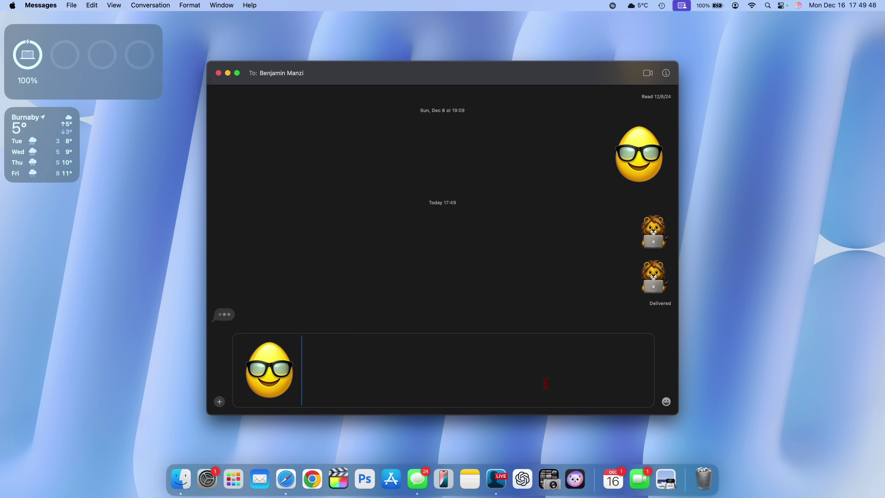
pyautogui.press('Return')
# - Insert a car Genmoji into the new message
pyautogui.click(665, 401)
pyautogui.click(815, 305)
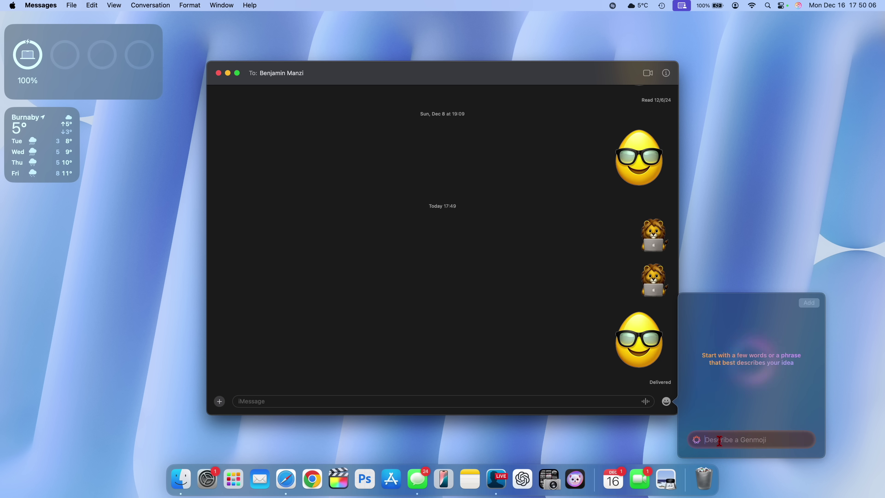
pyautogui.click(809, 302)
pyautogui.click(666, 401)
# - Send the drafted car Genmoji message
pyautogui.press('Return')
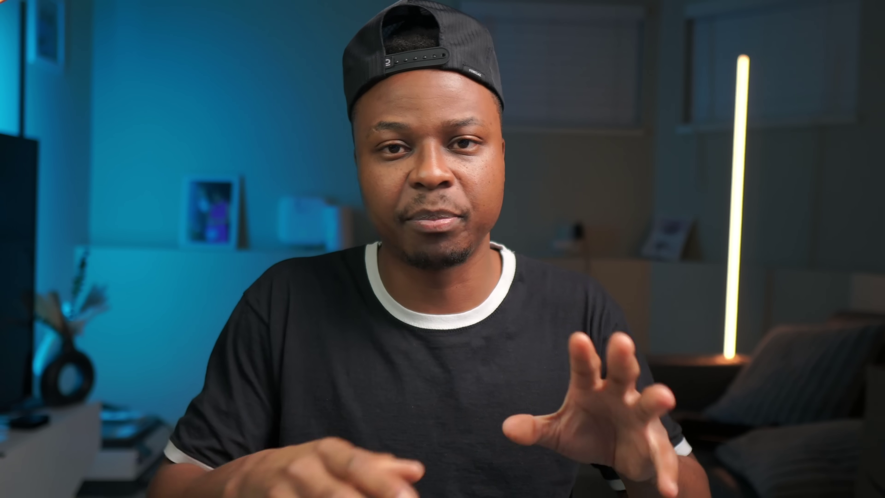